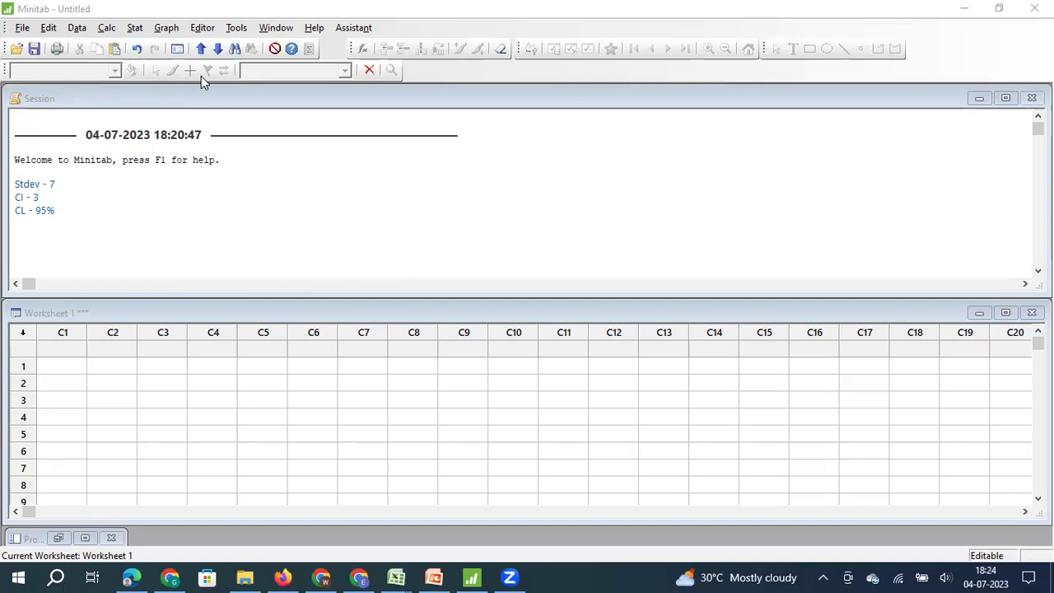
Step: Place the insertion point after the 'Stdev - 7' note in the Session window
click(77, 183)
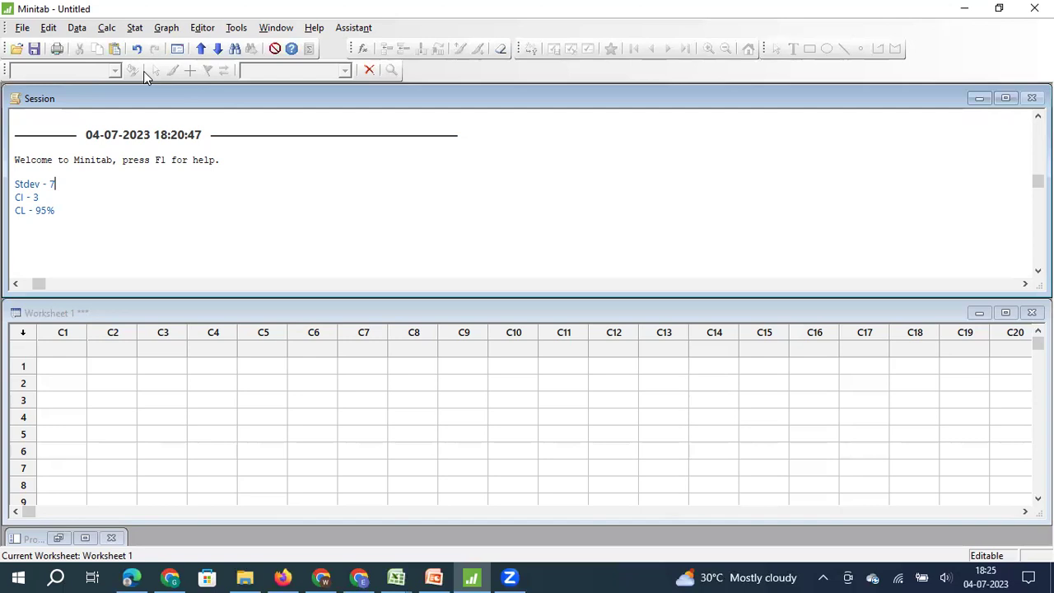
Step: Calculate the sample size for estimation with standard deviation 7, margin 3, 95% two-sided confidence
click(133, 29)
mouse_move(175, 252)
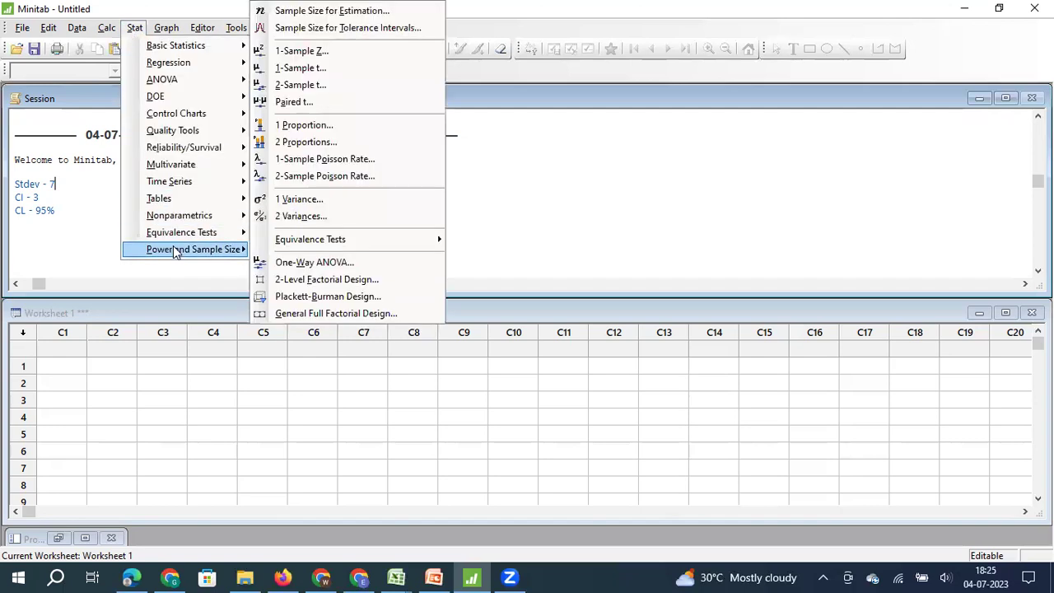
click(314, 12)
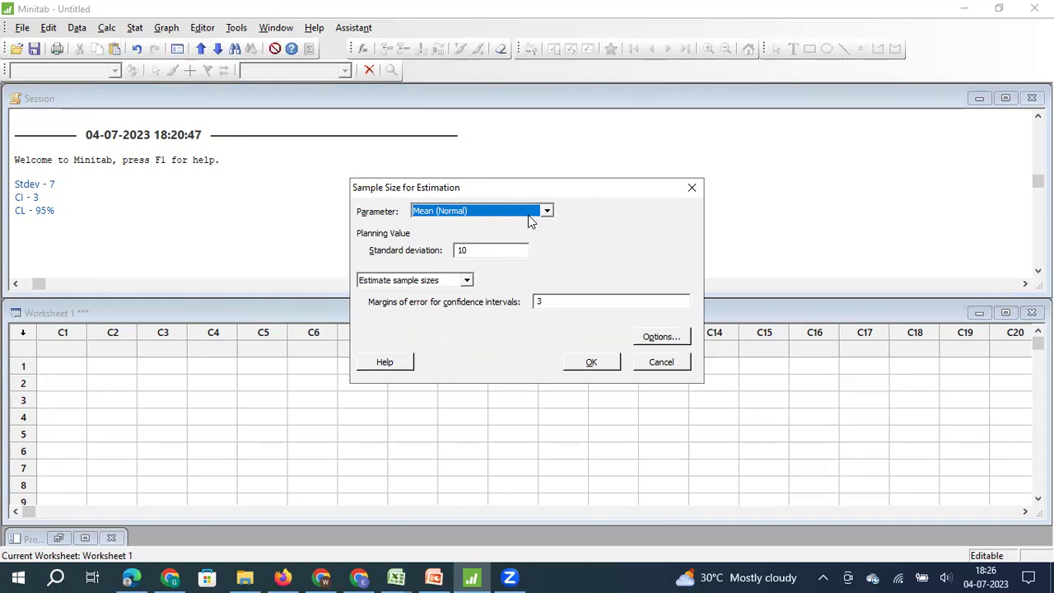
click(486, 251)
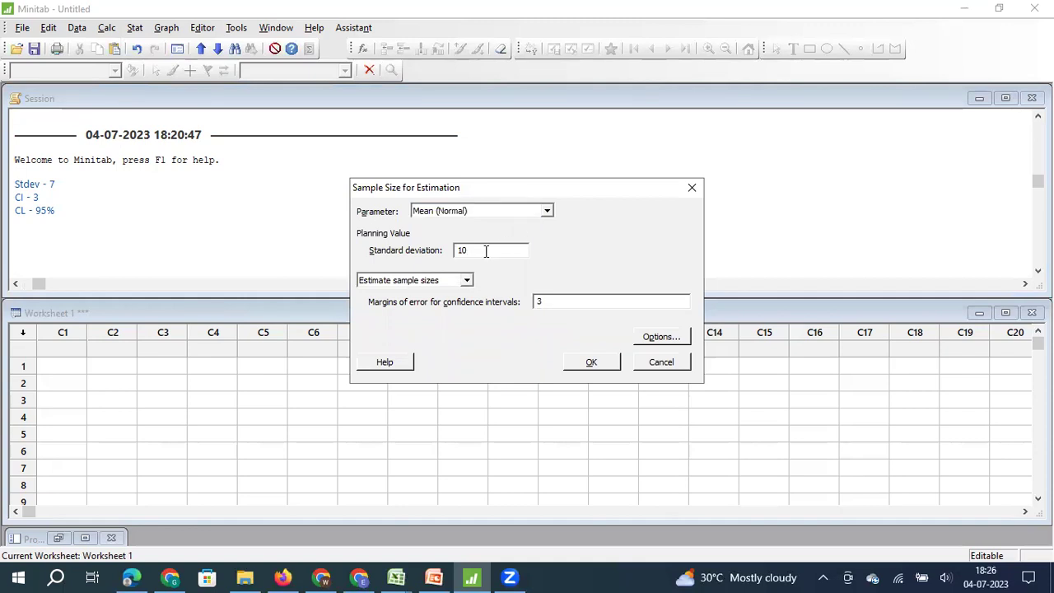
key(BackSpace)
key(BackSpace)
text(7)
click(549, 303)
click(661, 336)
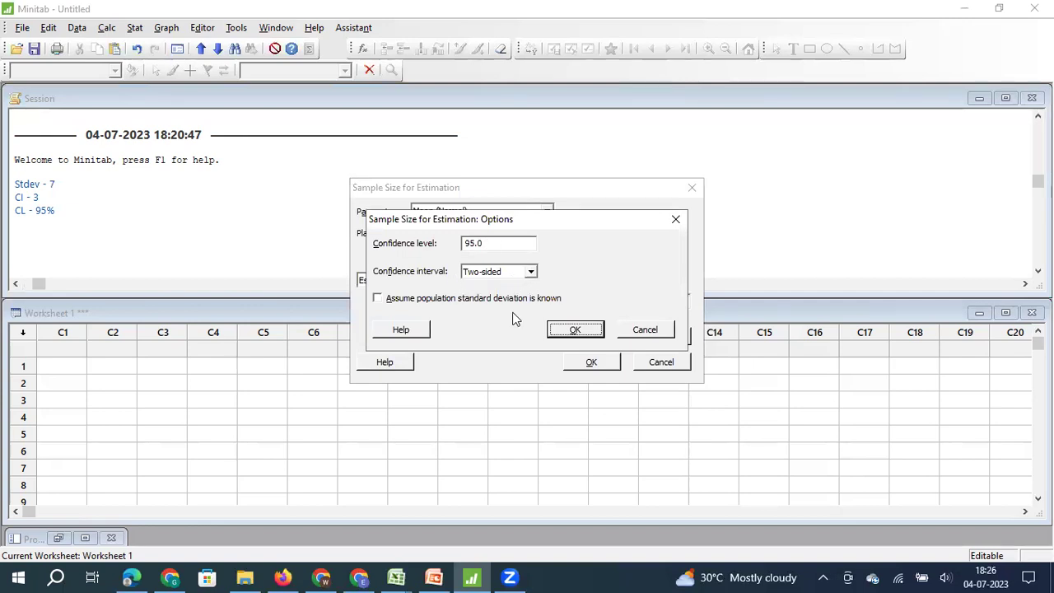
click(585, 334)
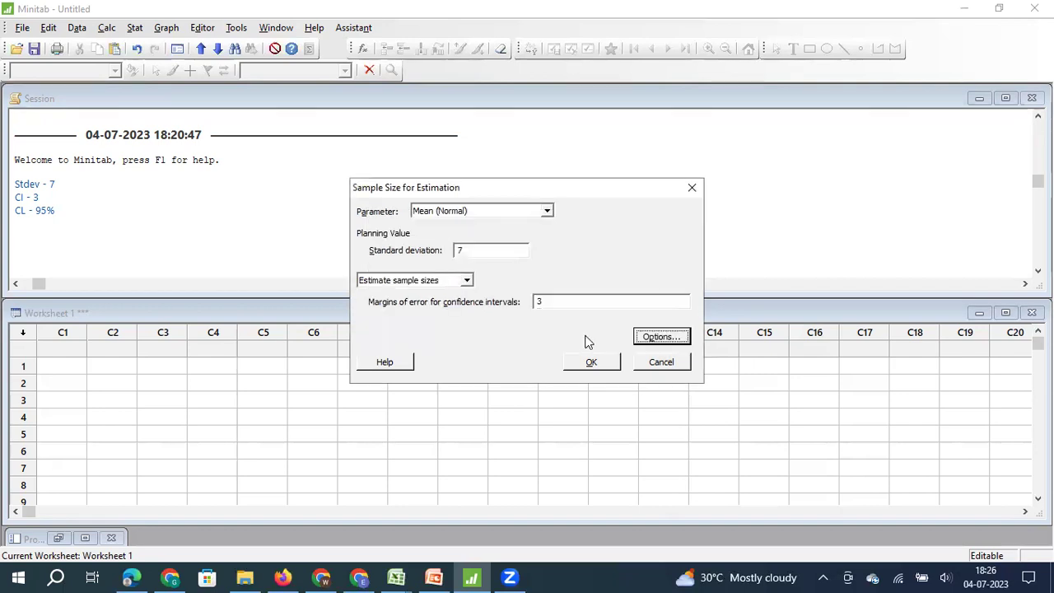
click(592, 363)
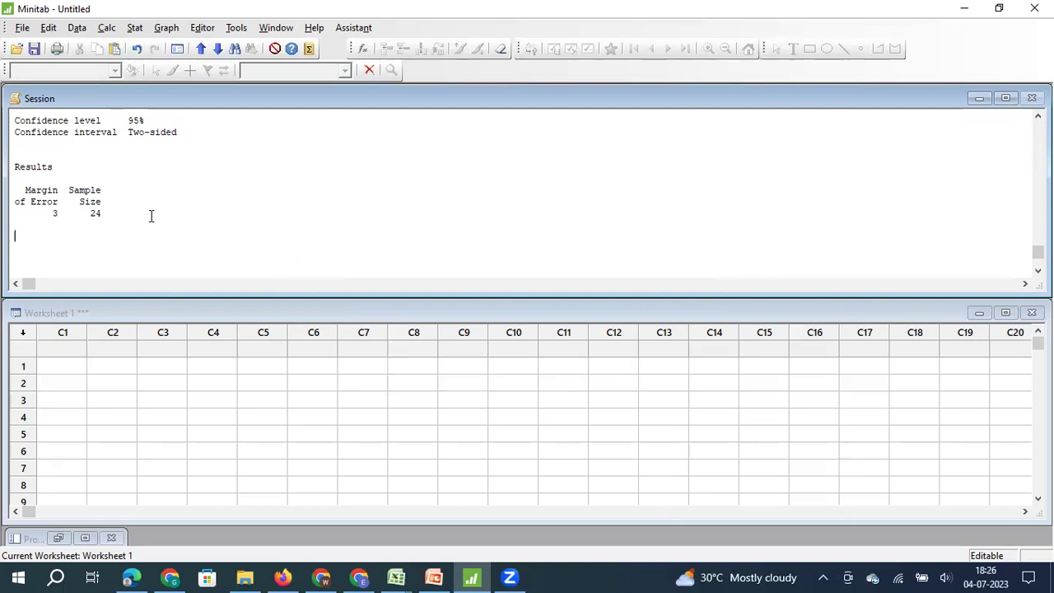
Step: Add the note 'x -bar +/- 3 , 95%' below the results and recall the Sample Size for Estimation dialog
text(x -bar +/- 3)
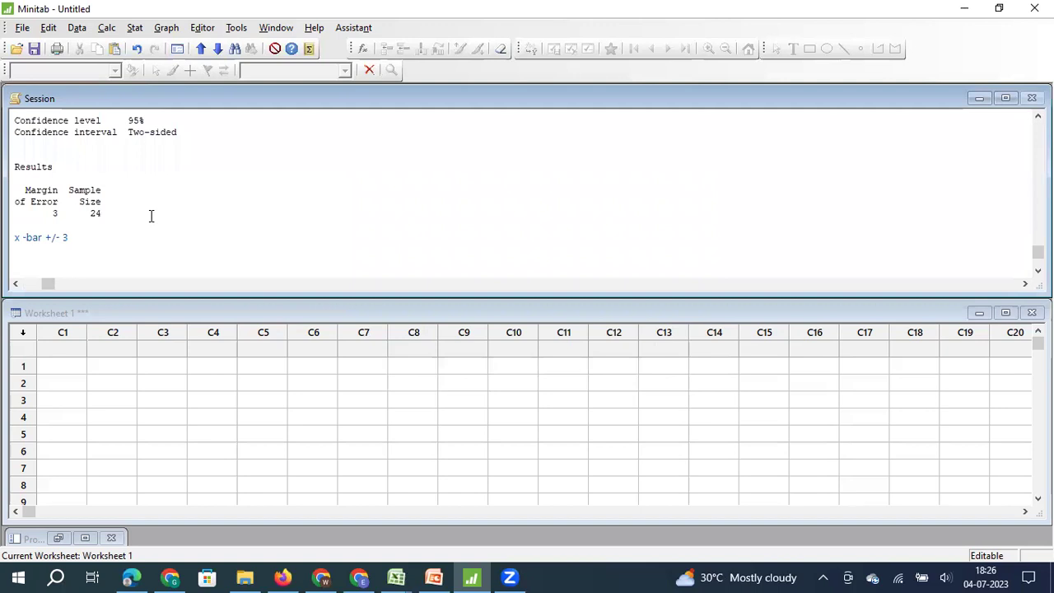
text( , 95%)
key(Left)
key(Left)
key(Left)
key(Left)
key(Left)
key(Left)
key(Left)
key(Left)
key(Left)
key(Left)
key(Left)
key(Left)
key(Left)
key(Right)
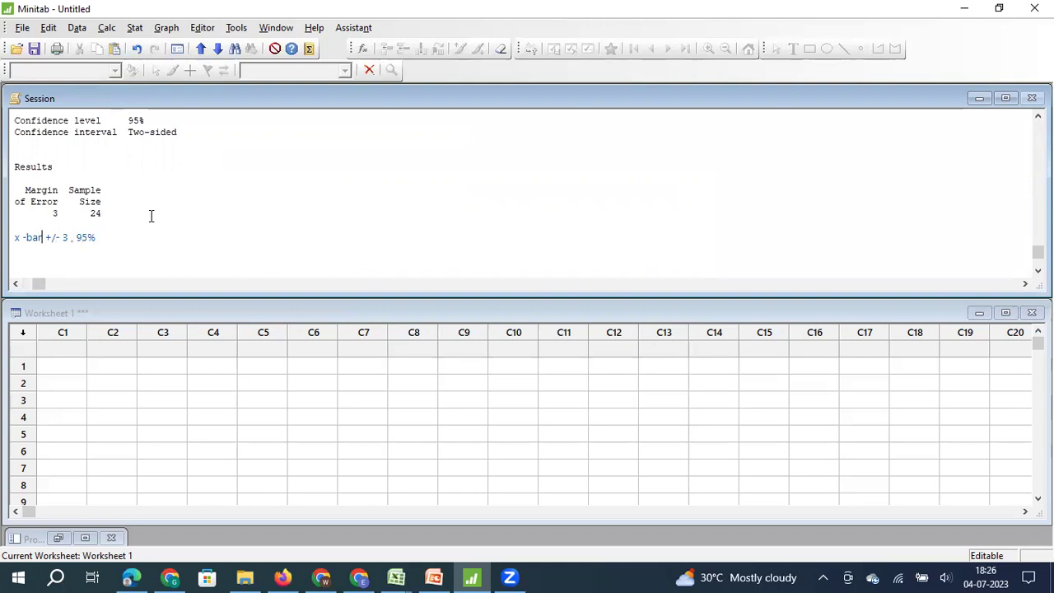
key(End)
key(ctrl+e)
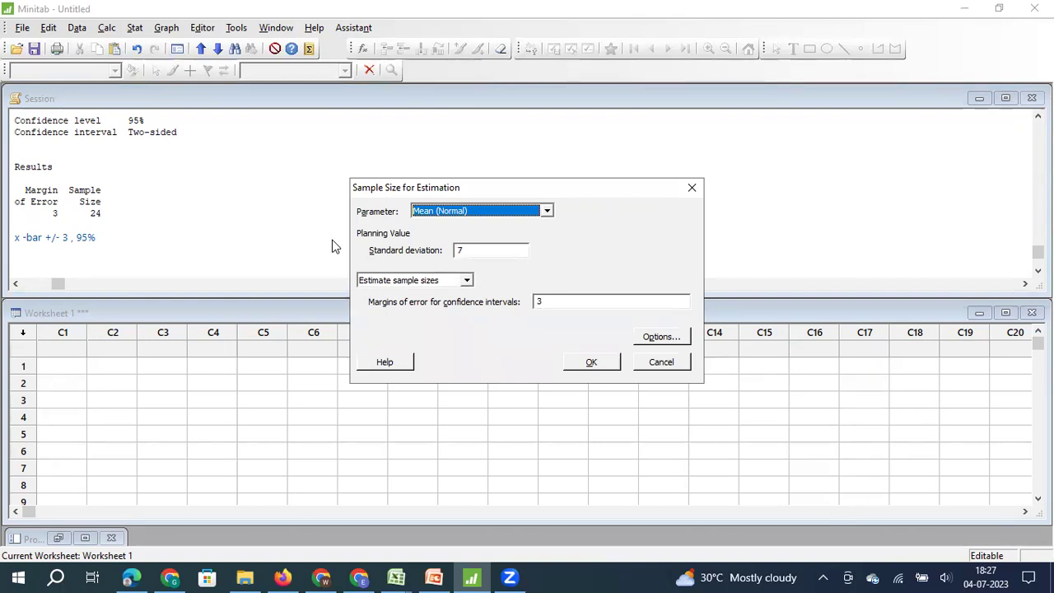
Step: Rerun the estimate with standard deviation 10 (sample size 46) and review the Session output
click(478, 252)
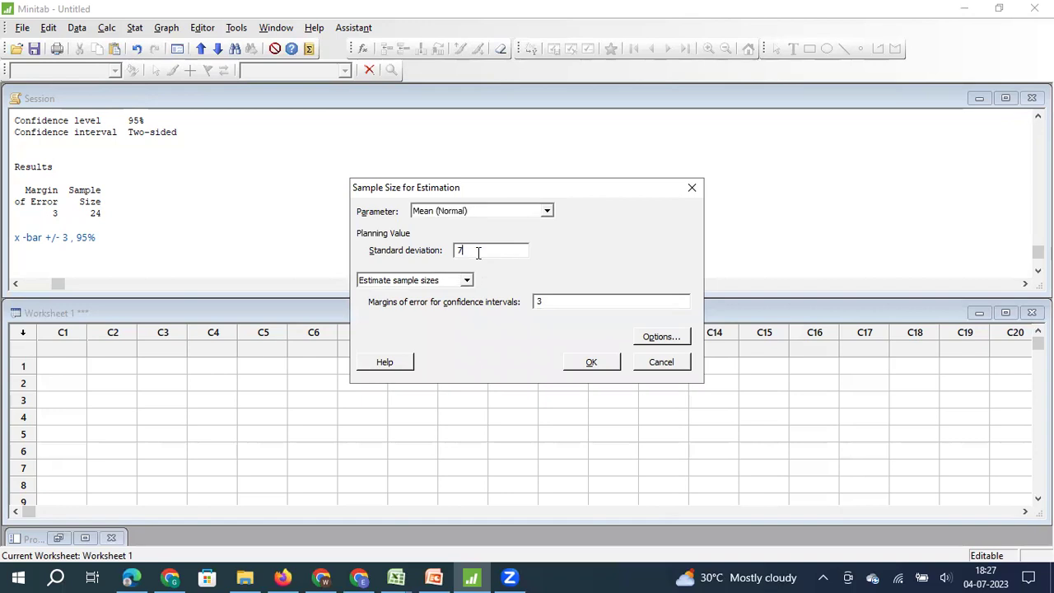
key(BackSpace)
text(10)
click(603, 361)
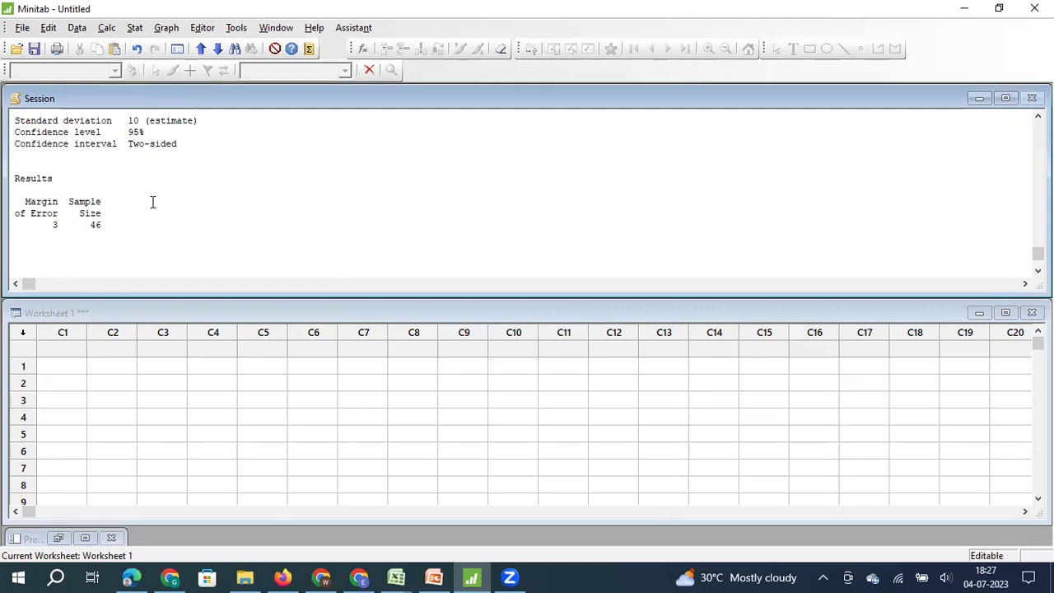
key(Up)
key(Up)
key(Up)
key(Up)
key(Up)
key(Up)
key(Up)
key(Up)
key(Up)
key(Up)
key(Up)
key(Up)
key(Up)
key(Up)
key(Up)
key(Up)
scroll(153, 202, up, 1)
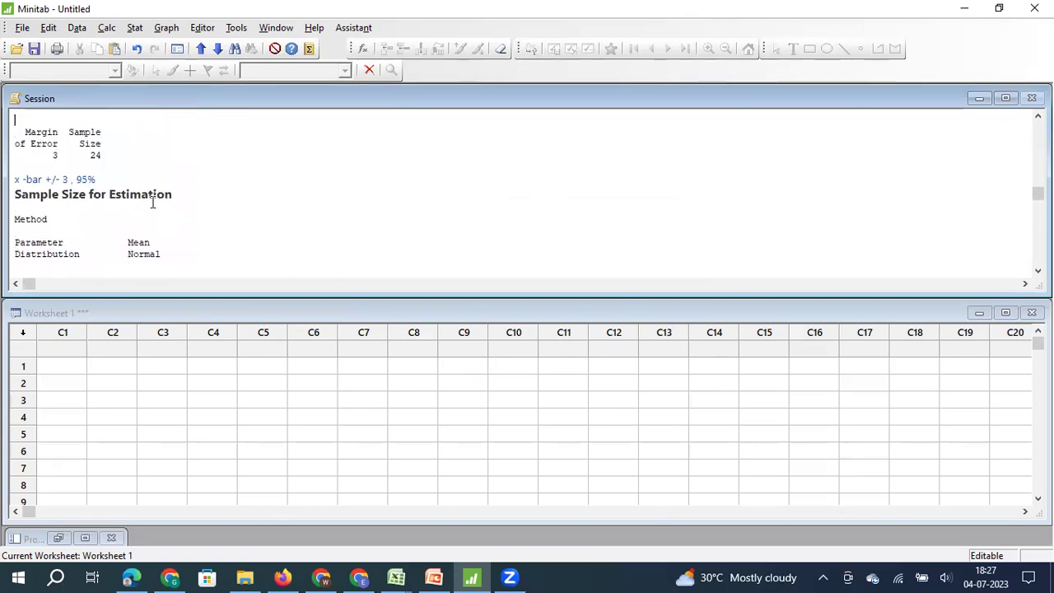
scroll(153, 203, down, 3)
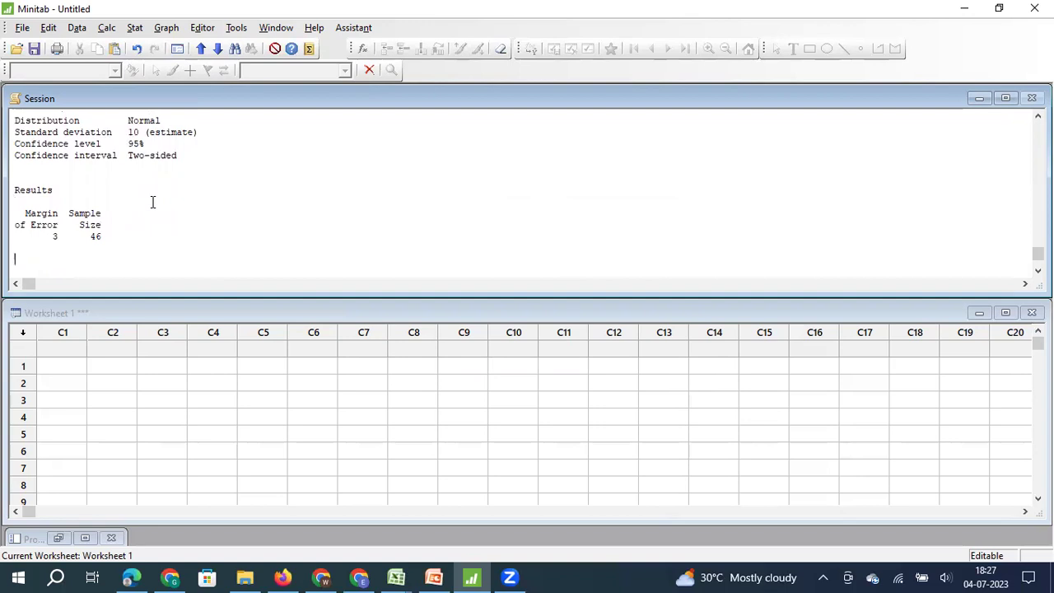
Step: Rerun the sample size calculation with standard deviation 7 and margin of error 2
key(ctrl+e)
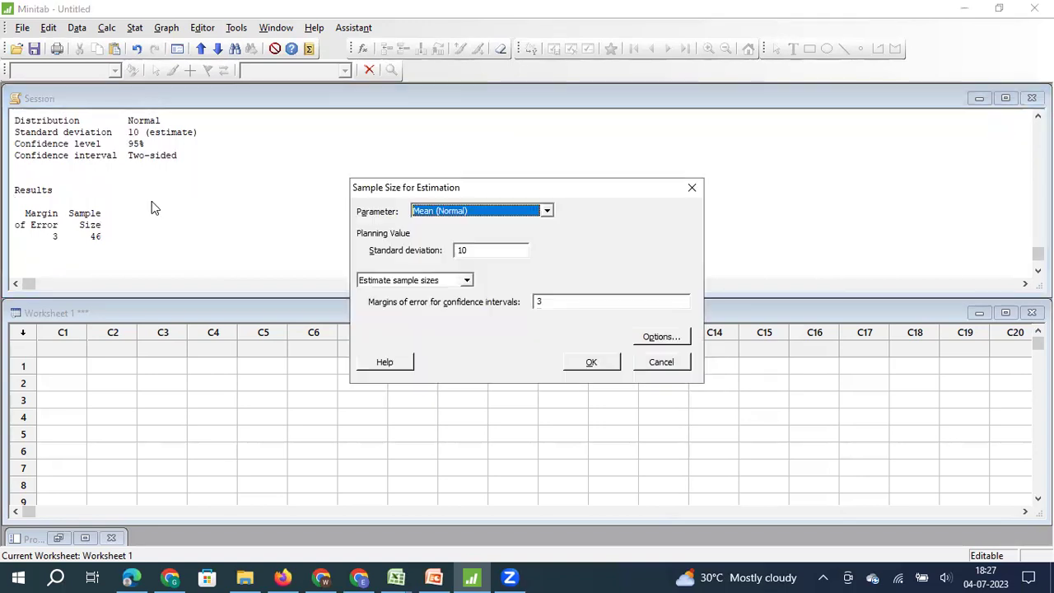
click(471, 253)
key(BackSpace)
key(BackSpace)
text(7)
click(565, 302)
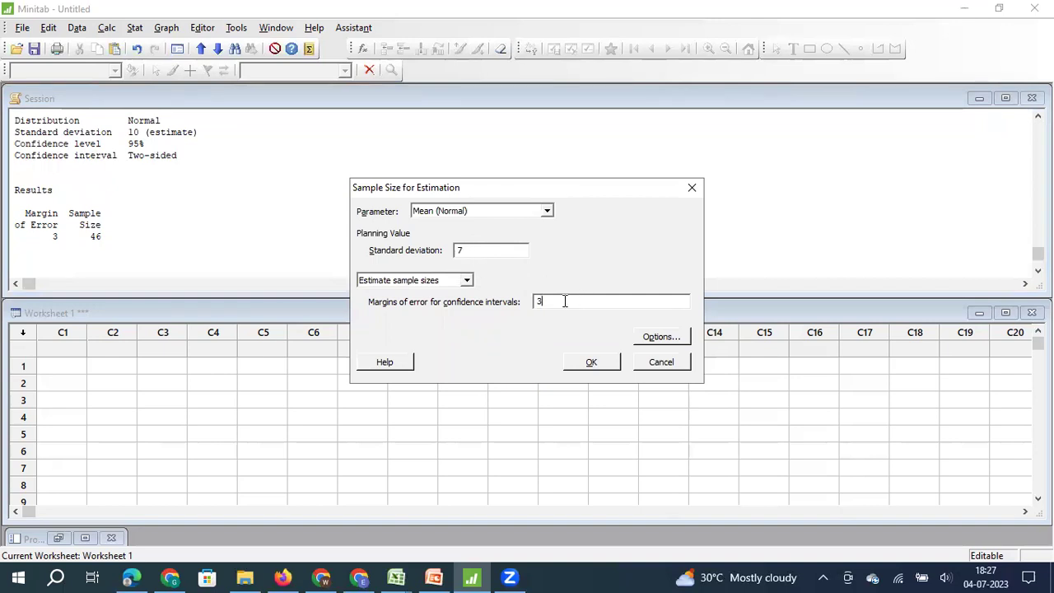
key(BackSpace)
text(2)
click(603, 365)
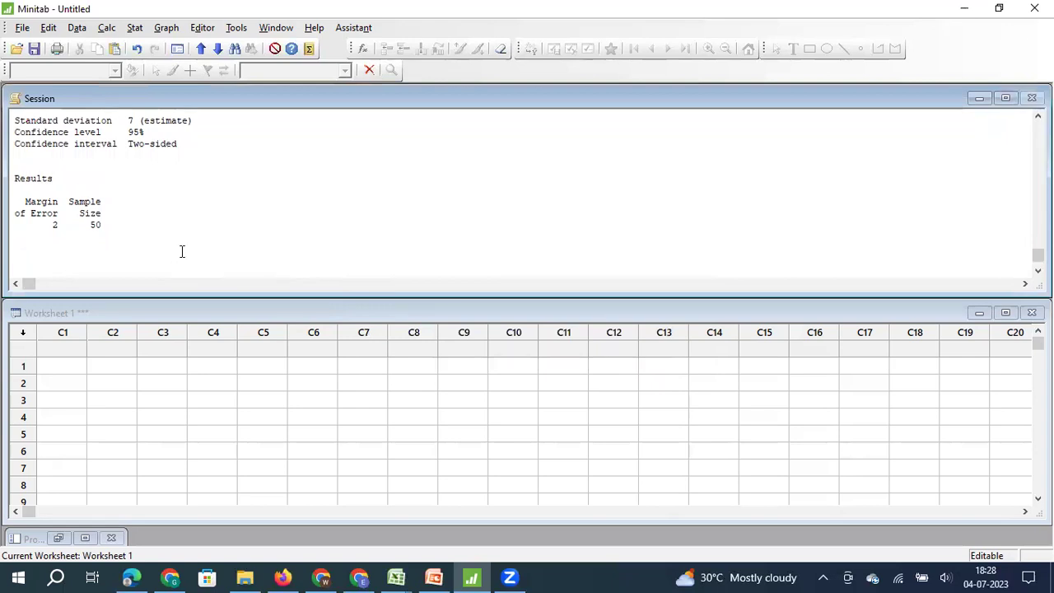
Step: Rerun the calculation with margin of error 3 at 99% confidence level
key(ctrl+e)
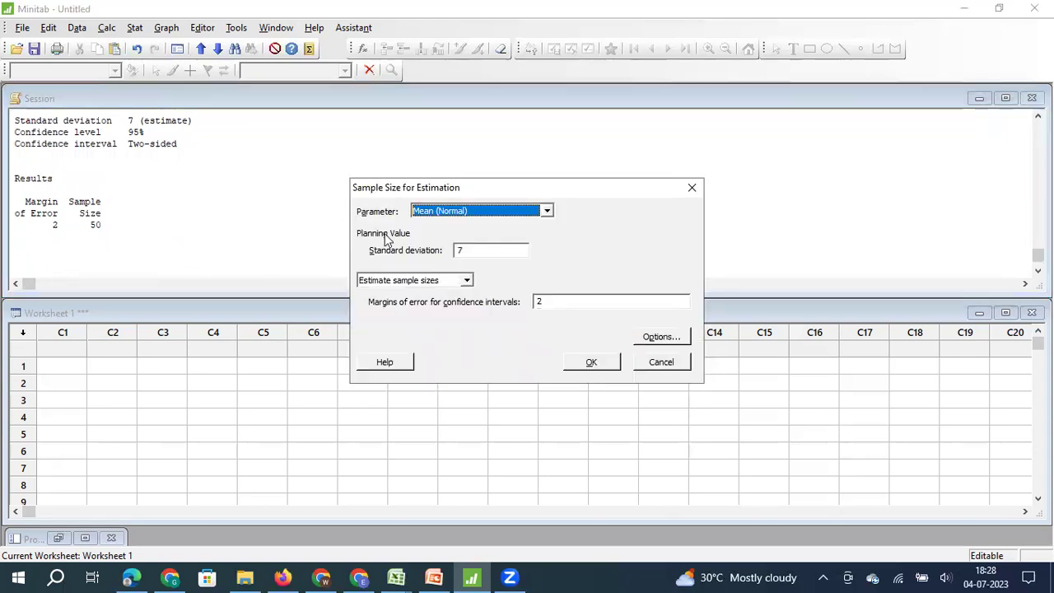
double_click(555, 302)
key(BackSpace)
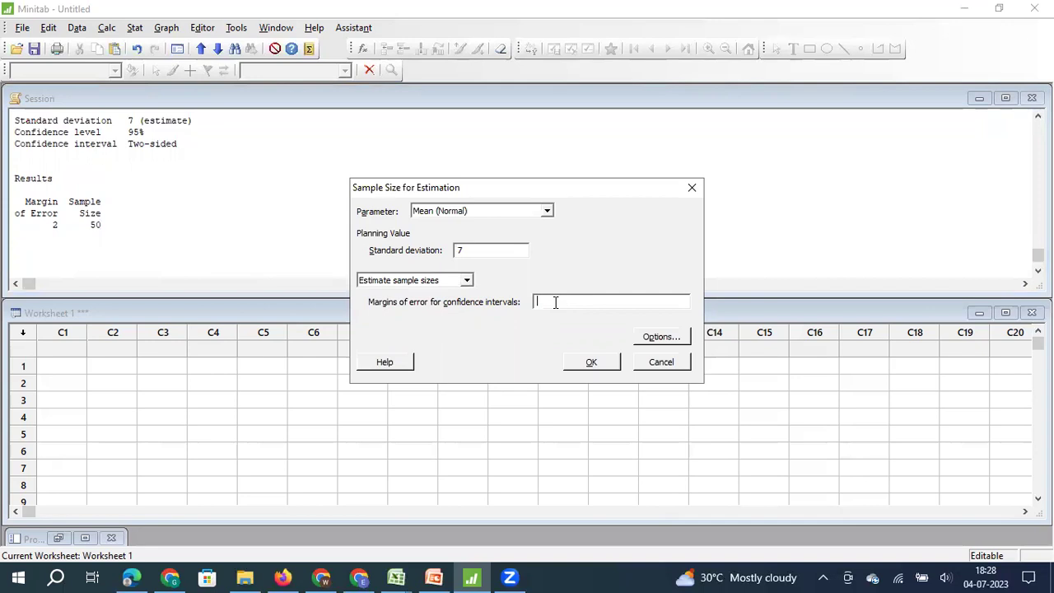
text(3)
click(658, 337)
click(498, 243)
key(BackSpace)
key(BackSpace)
key(BackSpace)
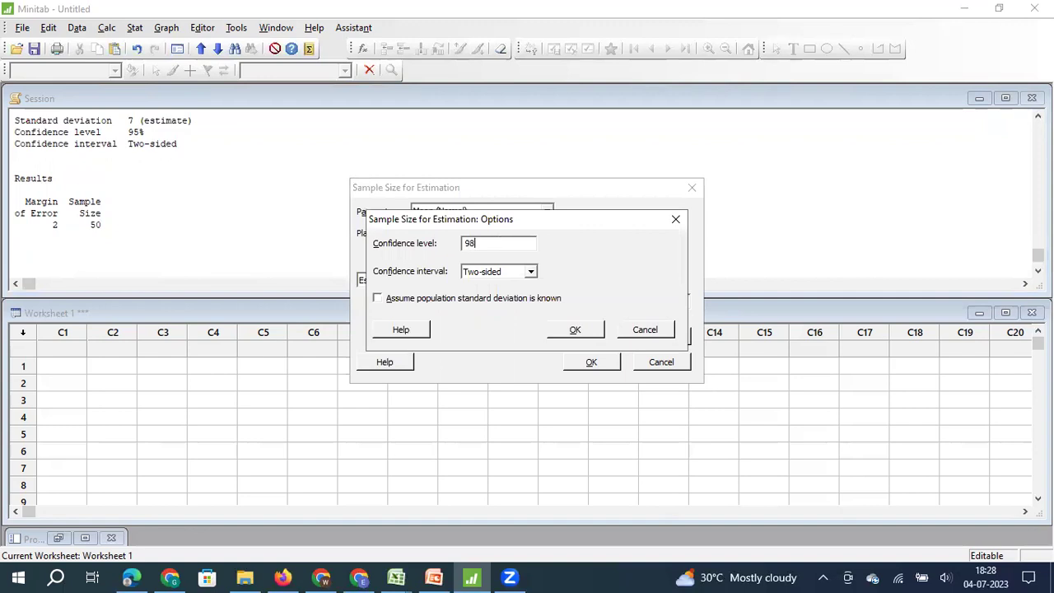
text(9)
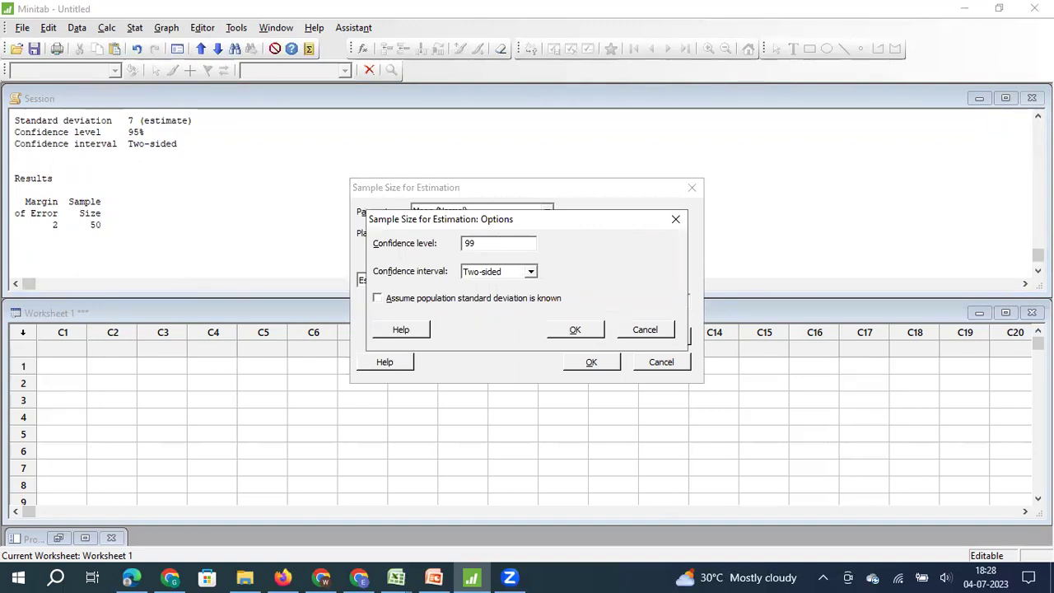
click(568, 332)
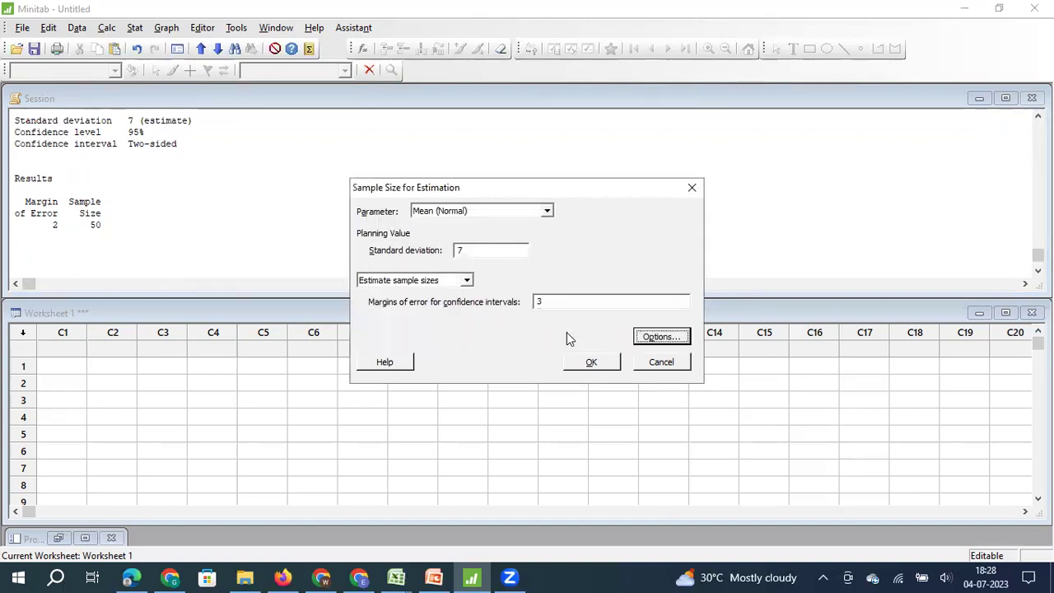
click(582, 364)
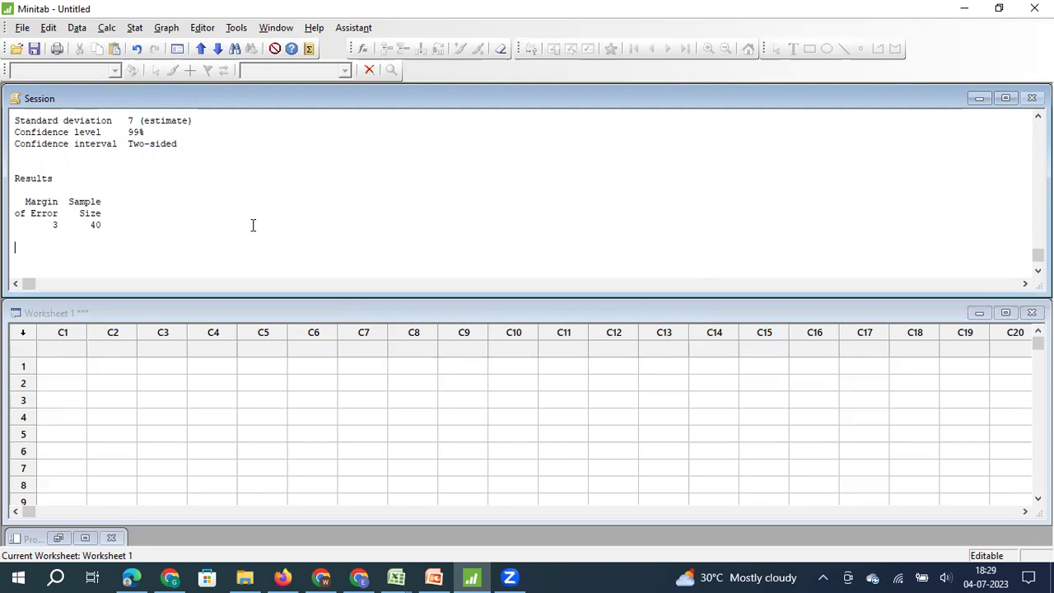
Step: Set Sample Size for Estimation to estimate margins of error for sample size 60
click(135, 28)
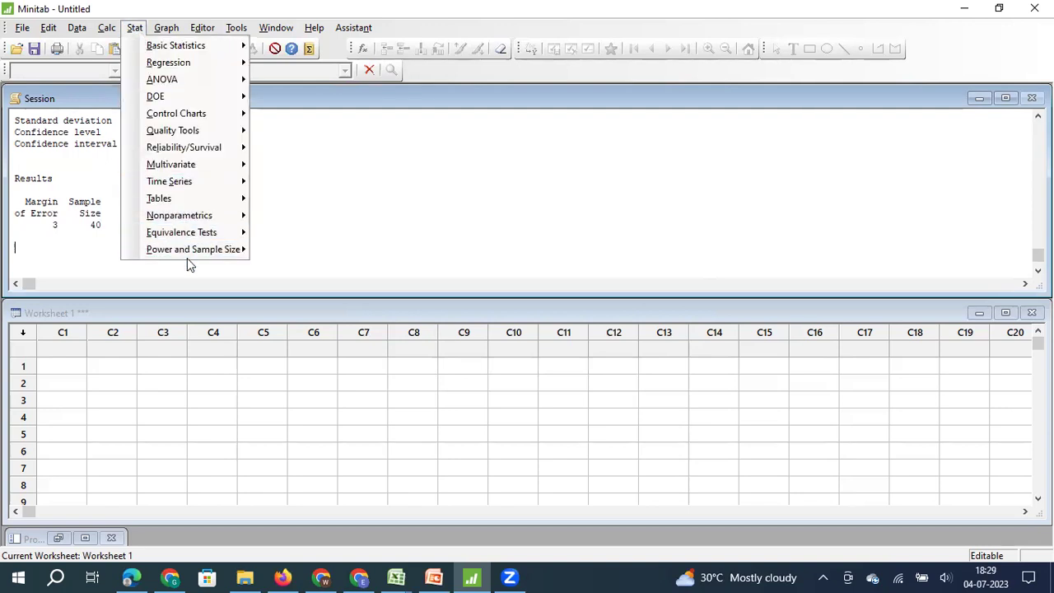
mouse_move(187, 252)
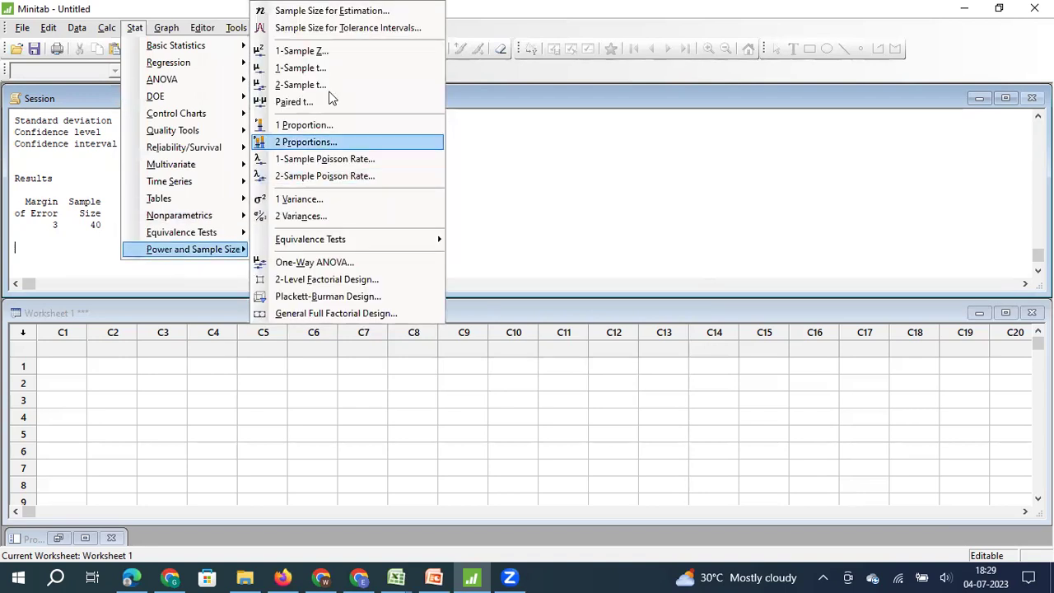
click(330, 12)
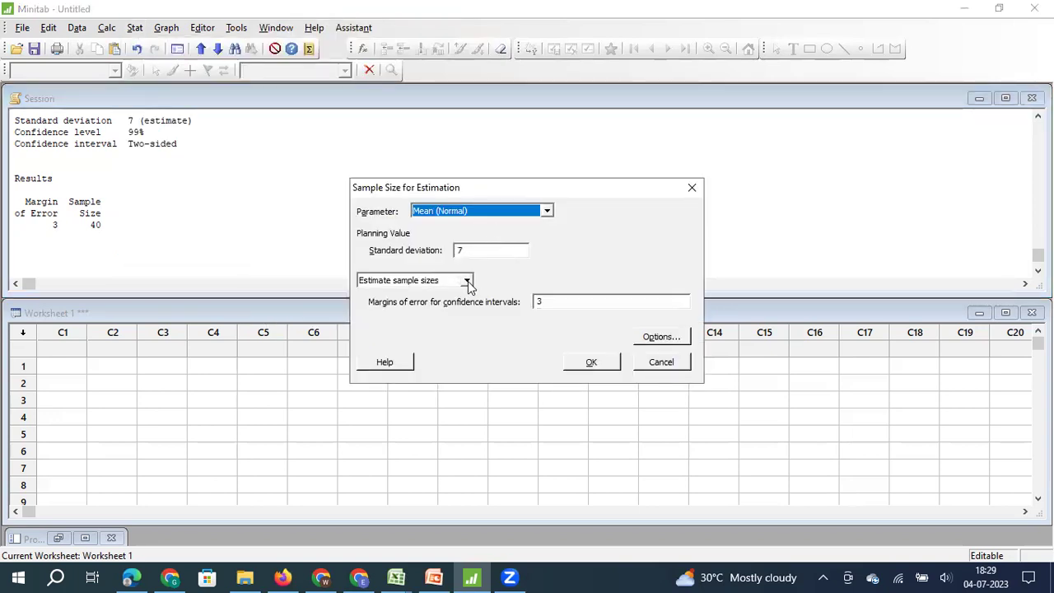
click(466, 281)
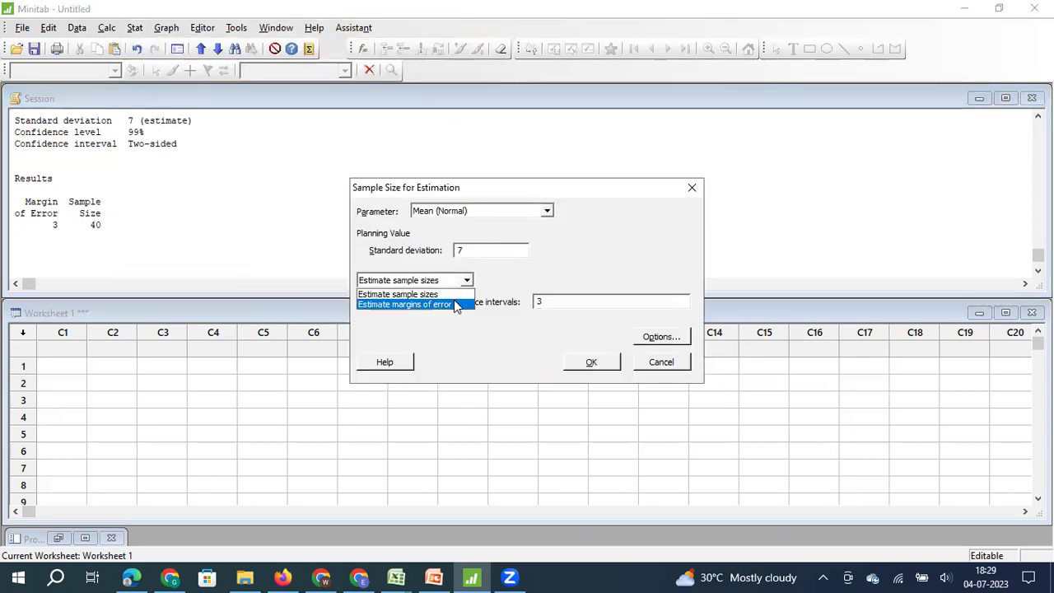
click(455, 304)
click(454, 302)
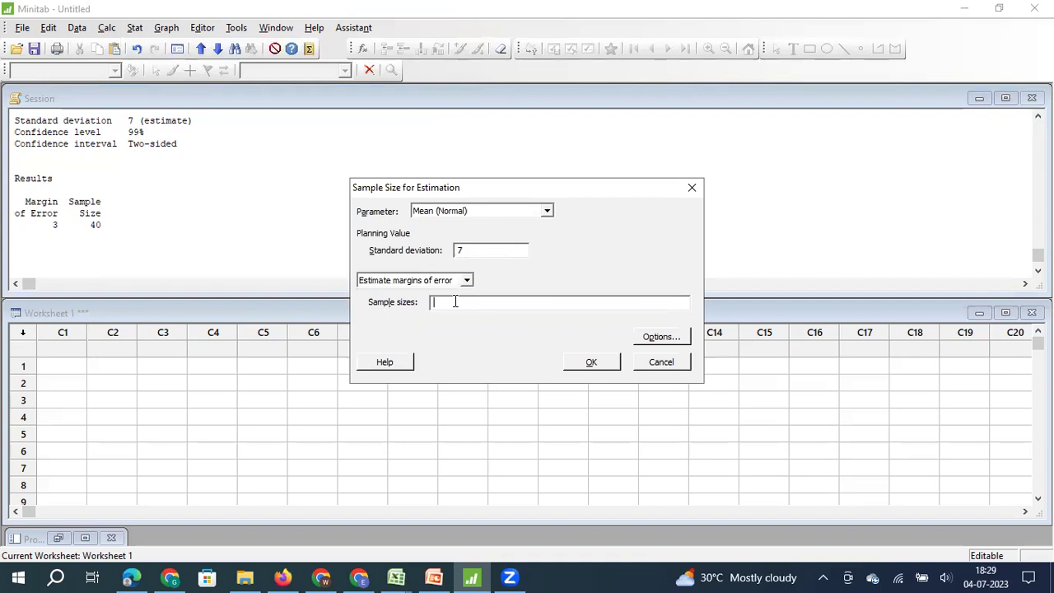
text(60)
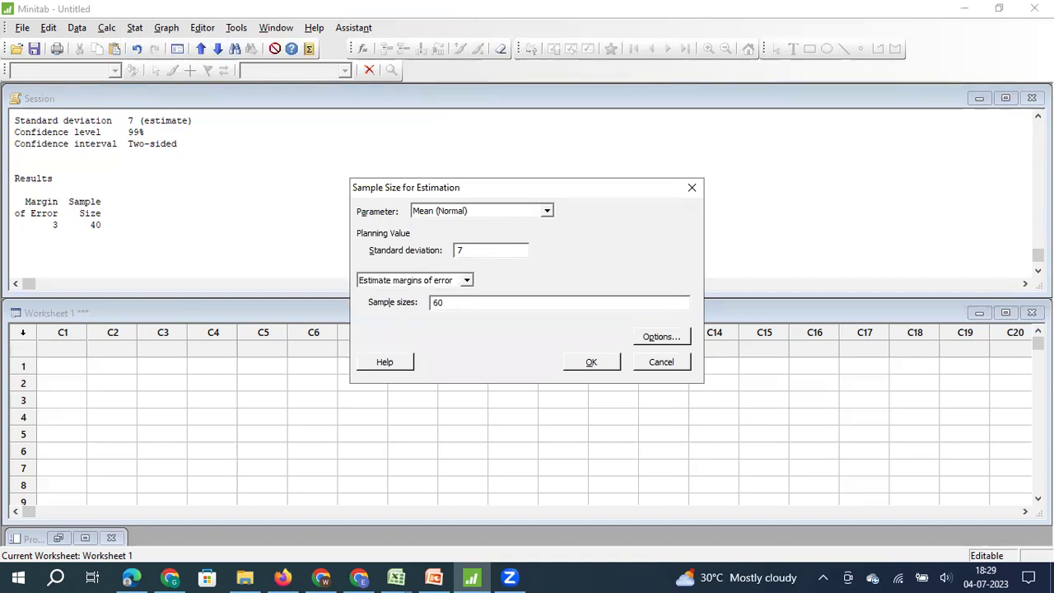
Step: Set the confidence level to 95% and calculate the margin of error
click(662, 338)
click(505, 241)
key(BackSpace)
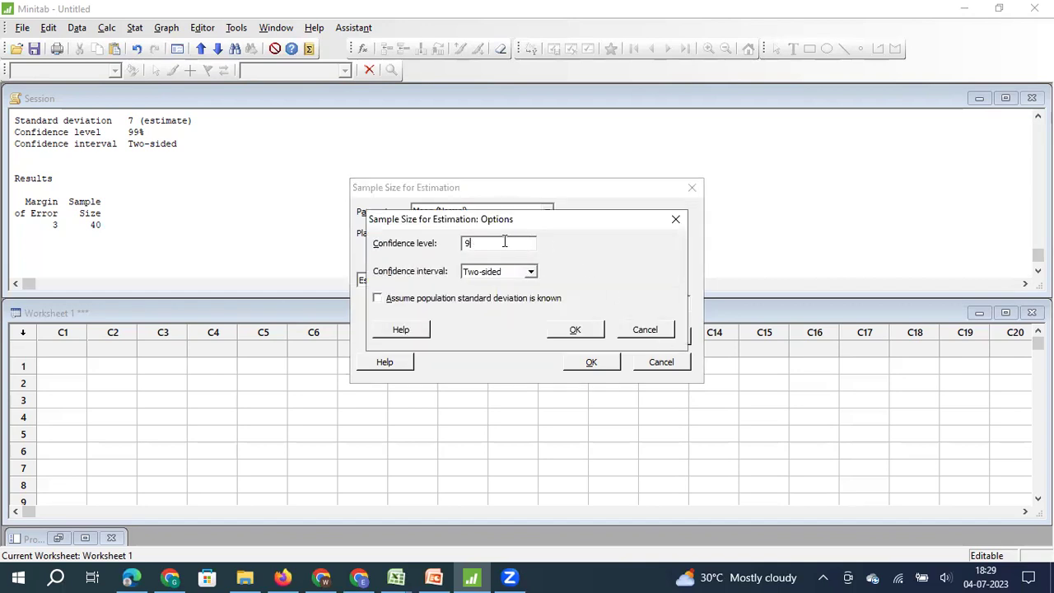
text(5)
click(568, 330)
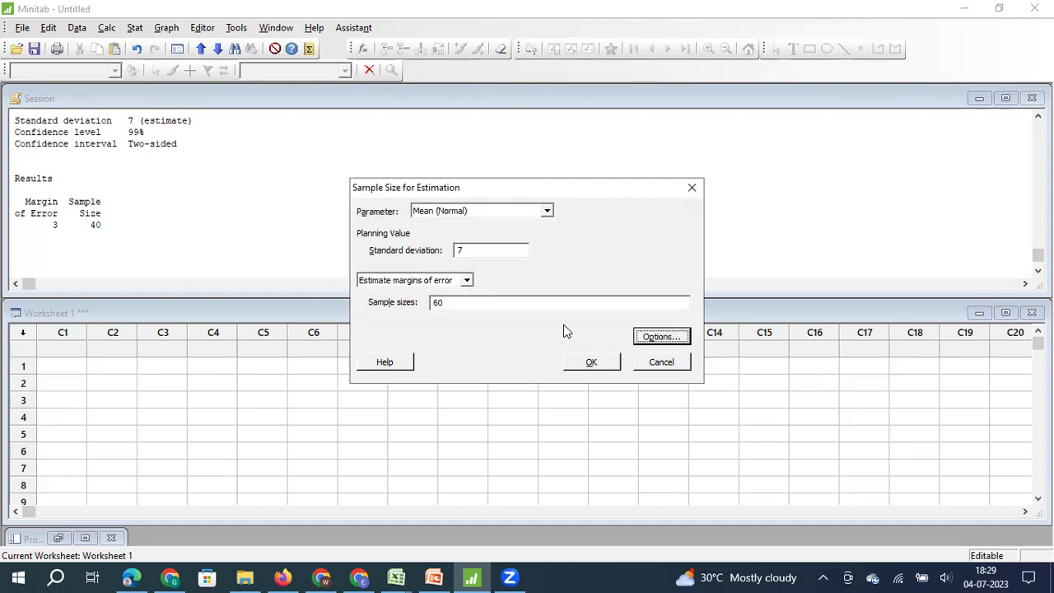
click(592, 363)
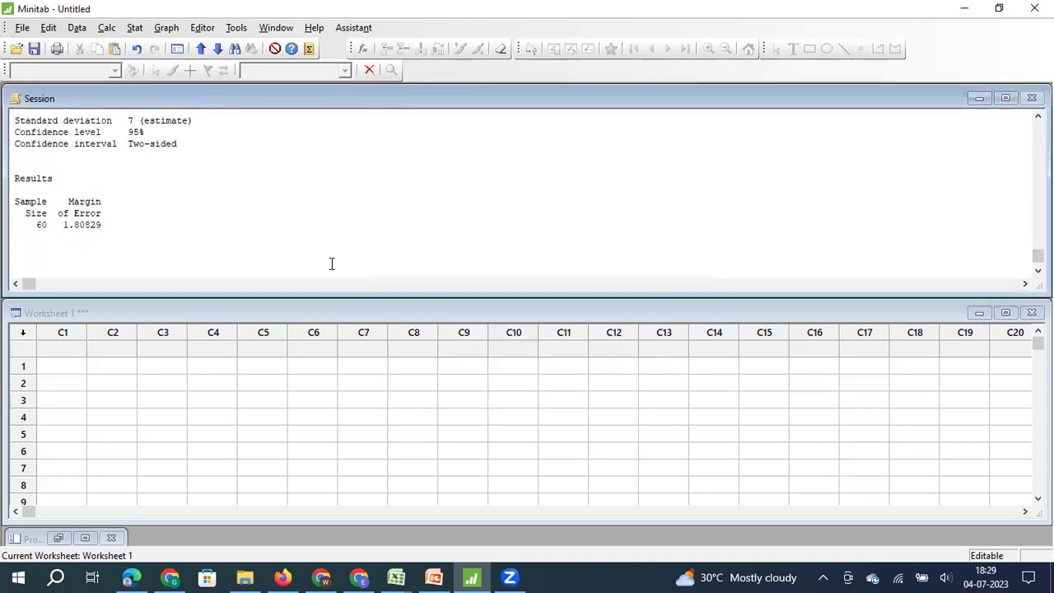